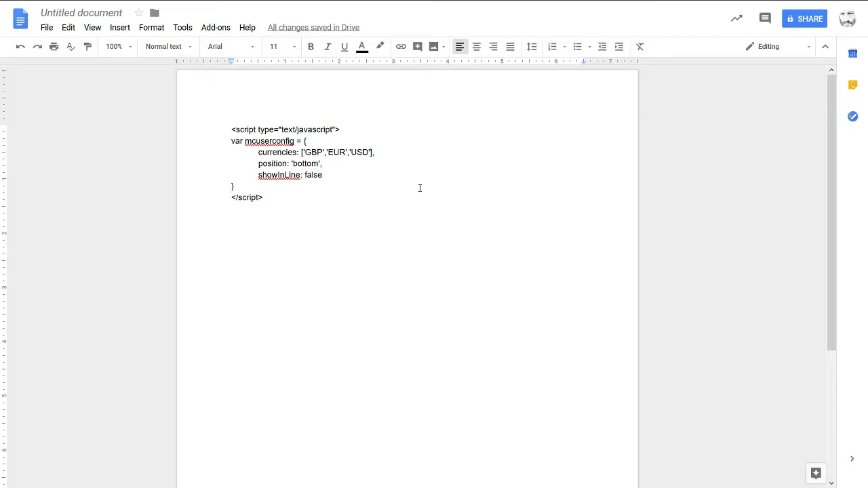
- Add 'JPY' after 'USD' in the currencies list of the document's mcuserconfig script
{"action": "type", "text": ", "}
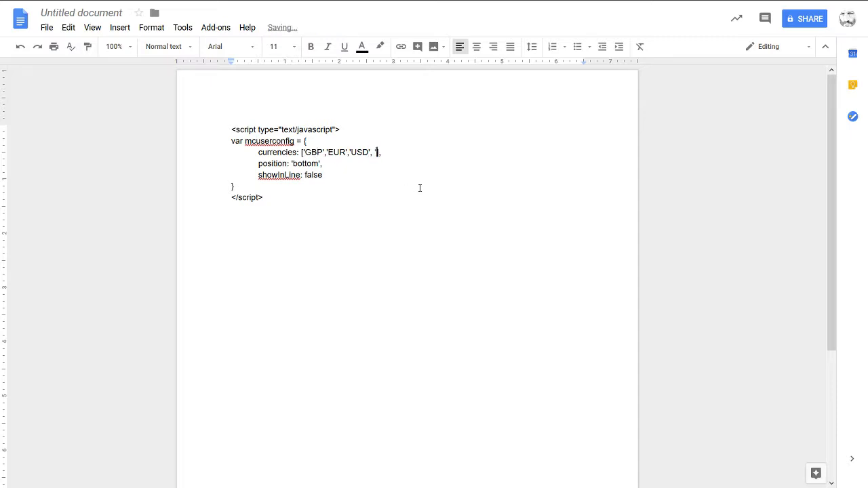
{"action": "type", "text": "'JPY"}
{"action": "left_click", "coordinate": [370, 152]}
{"action": "mouse_move", "coordinate": [374, 152]}
{"action": "left_mouse_down"}
{"action": "mouse_move", "coordinate": [395, 152]}
{"action": "mouse_move", "coordinate": [375, 152]}
{"action": "left_mouse_up"}
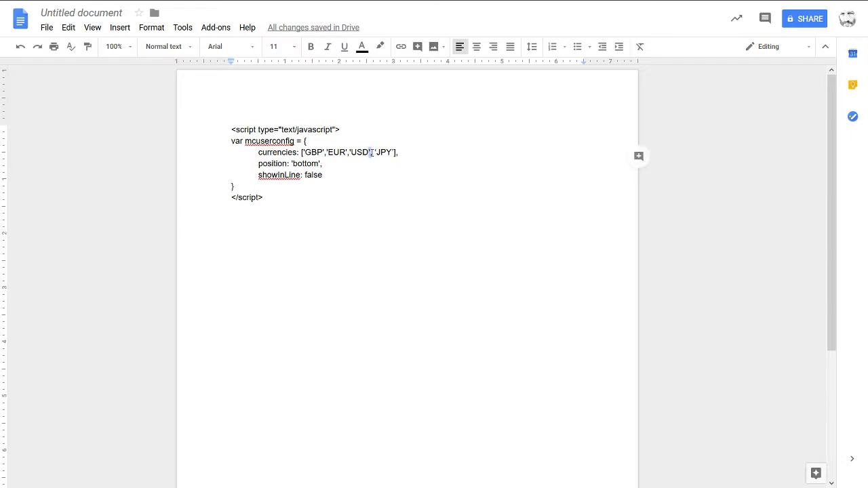
- Remove the added 'JPY' entry from the currencies list in the document's script
{"action": "left_click", "coordinate": [376, 152]}
{"action": "key", "text": "shift+Right"}
{"action": "key", "text": "shift+Right"}
{"action": "key", "text": "shift+Right"}
{"action": "key", "text": "shift+Right"}
{"action": "key", "text": "shift+Right"}
{"action": "key", "text": "shift+Right"}
{"action": "key", "text": "BackSpace"}
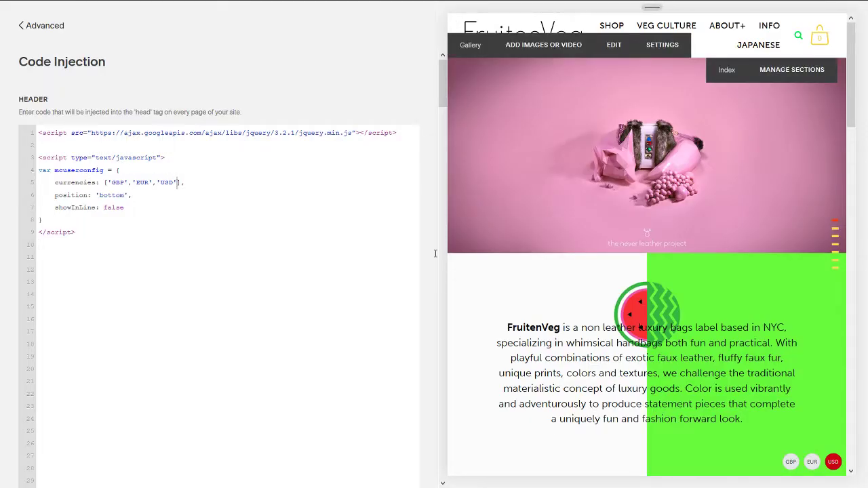
- Add and save 'JPY' as the last currency in the header code injection, and switch the MISHI multicolor product page to JPY
{"action": "type", "text": ", "}
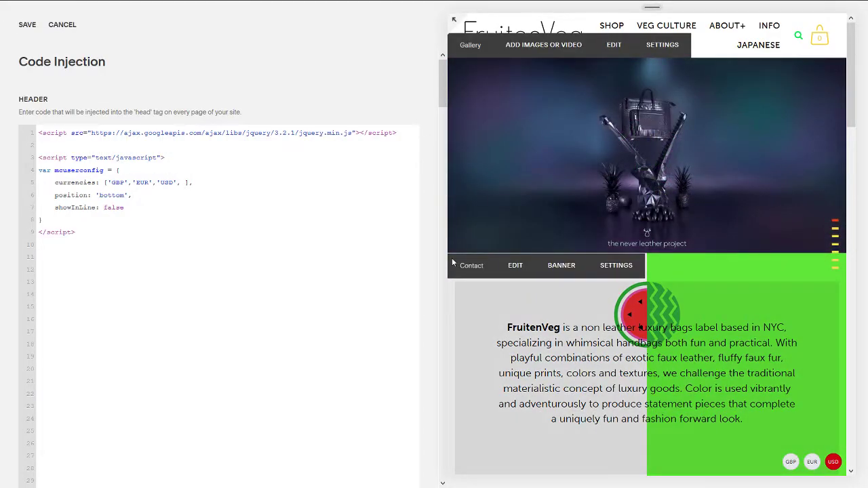
{"action": "type", "text": "'JP"}
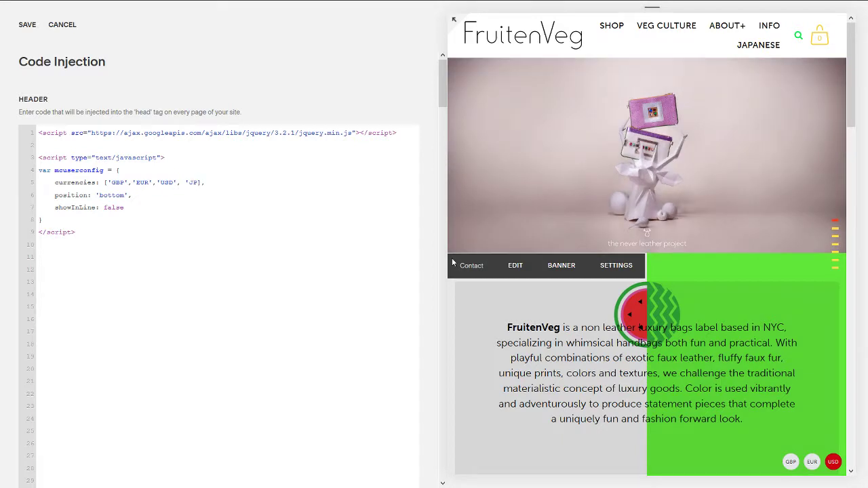
{"action": "type", "text": "Y"}
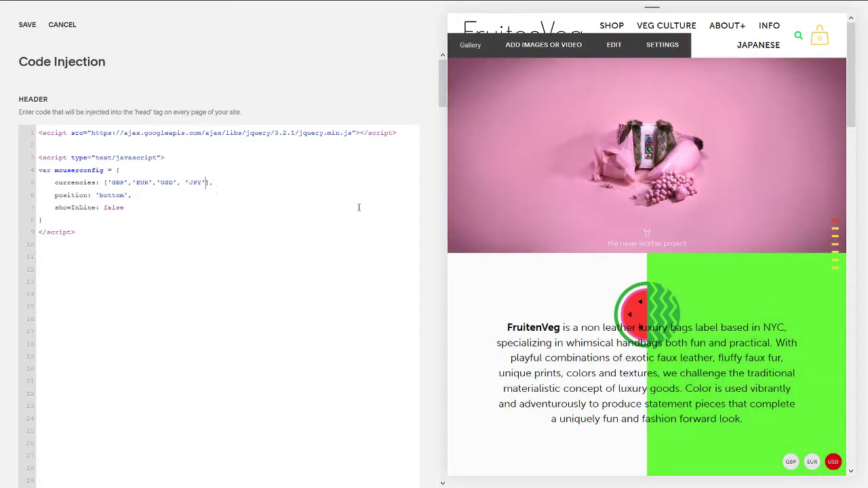
{"action": "left_click", "coordinate": [28, 25]}
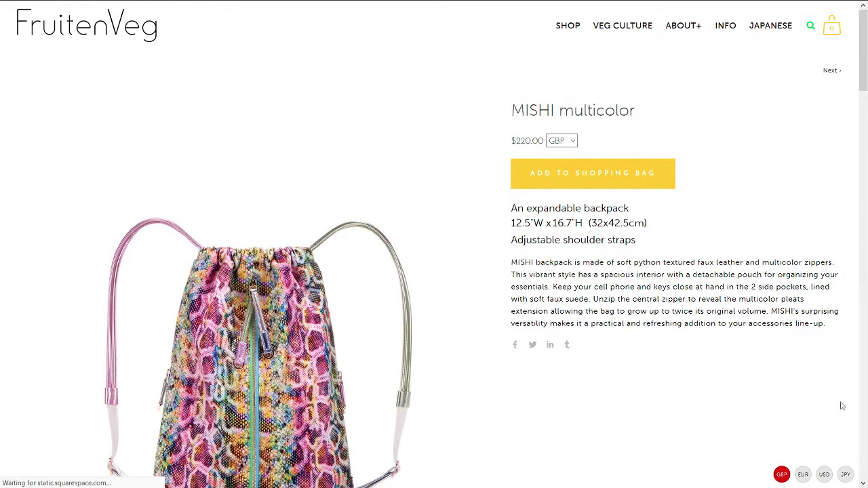
{"action": "left_click", "coordinate": [846, 474]}
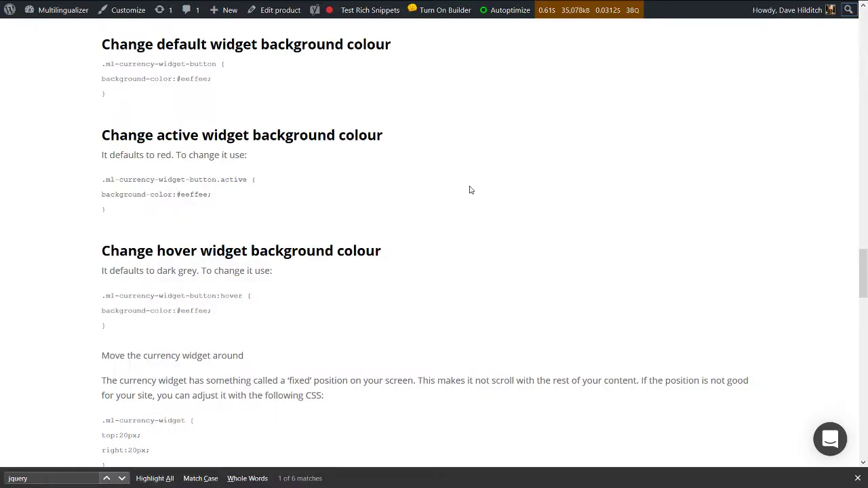
- Examine the jQuery installation instructions on the Multicurrencyalizer page and the jQuery script line in the site's header code injection
{"action": "scroll", "coordinate": [498, 217], "scroll_direction": "down", "scroll_amount": 12}
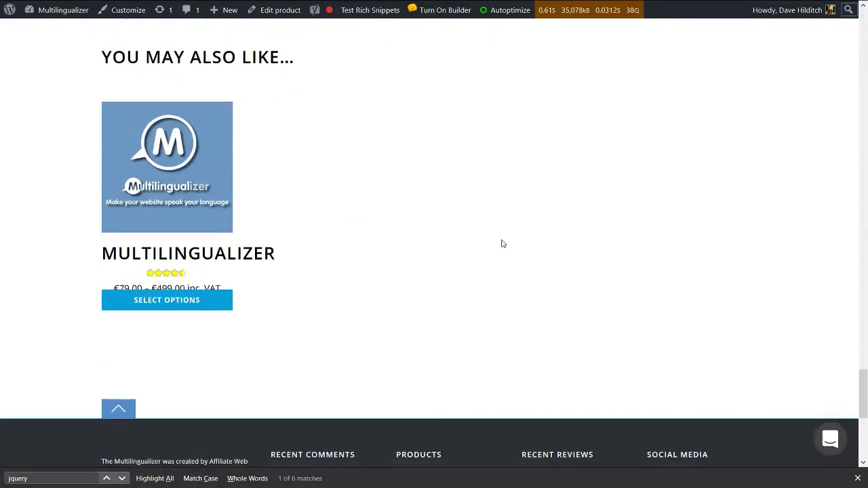
{"action": "scroll", "coordinate": [502, 243], "scroll_direction": "up", "scroll_amount": 5}
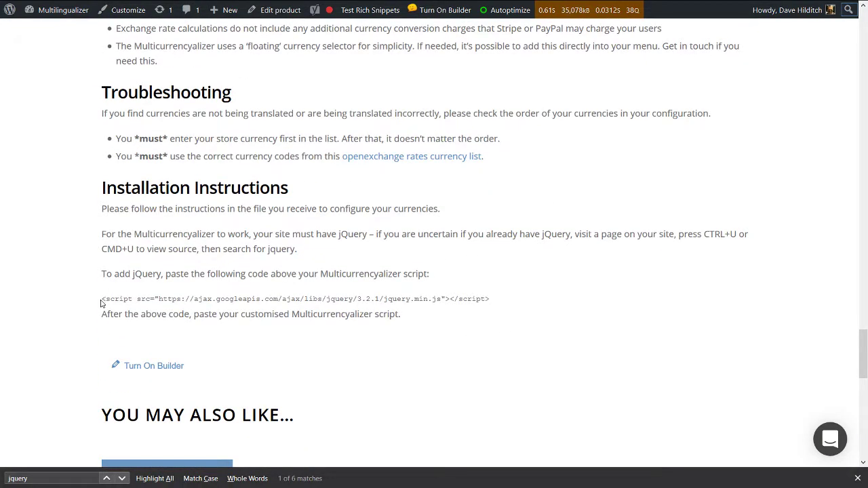
{"action": "left_click_drag", "start_coordinate": [103, 299], "coordinate": [510, 307]}
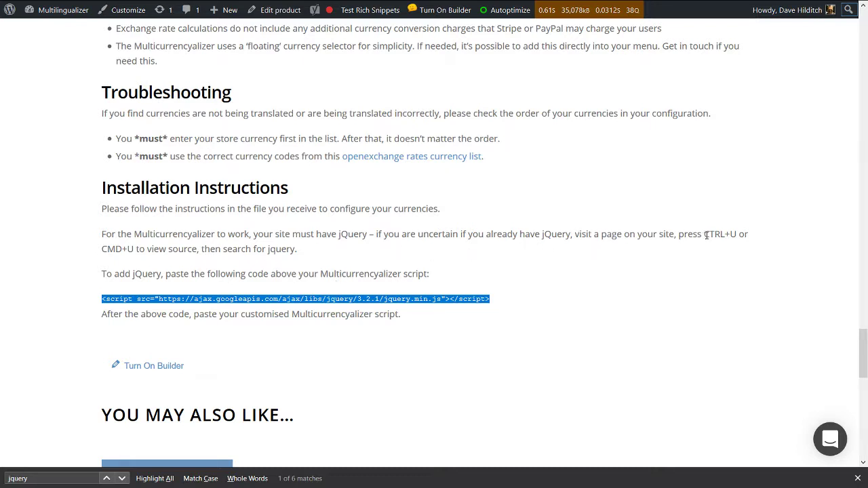
{"action": "left_click_drag", "start_coordinate": [706, 235], "coordinate": [738, 235]}
{"action": "left_click_drag", "start_coordinate": [108, 250], "coordinate": [135, 249]}
{"action": "left_click", "coordinate": [248, 276]}
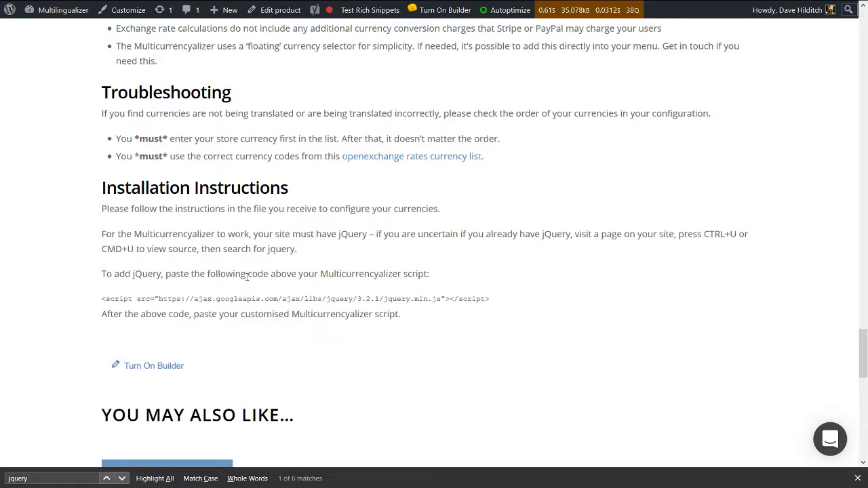
{"action": "double_click", "coordinate": [280, 250]}
{"action": "left_click", "coordinate": [166, 276]}
{"action": "left_click_drag", "start_coordinate": [102, 298], "coordinate": [499, 304]}
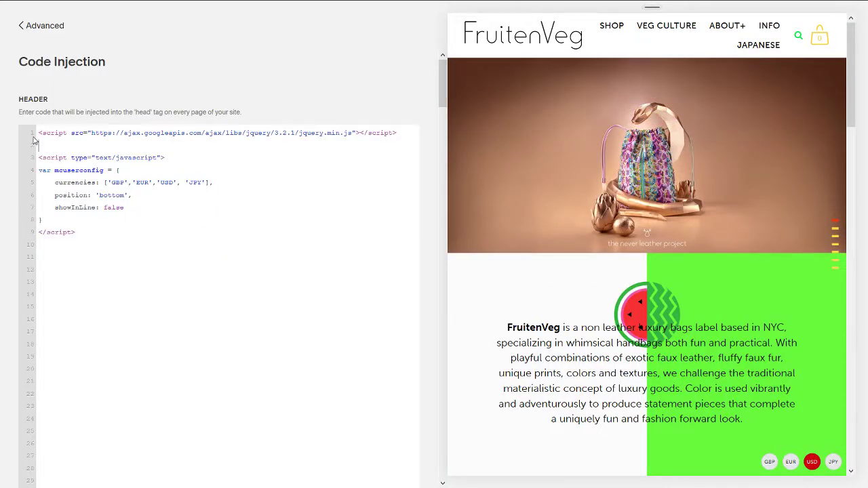
{"action": "left_click_drag", "start_coordinate": [38, 133], "coordinate": [41, 144]}
{"action": "left_click", "coordinate": [84, 144]}
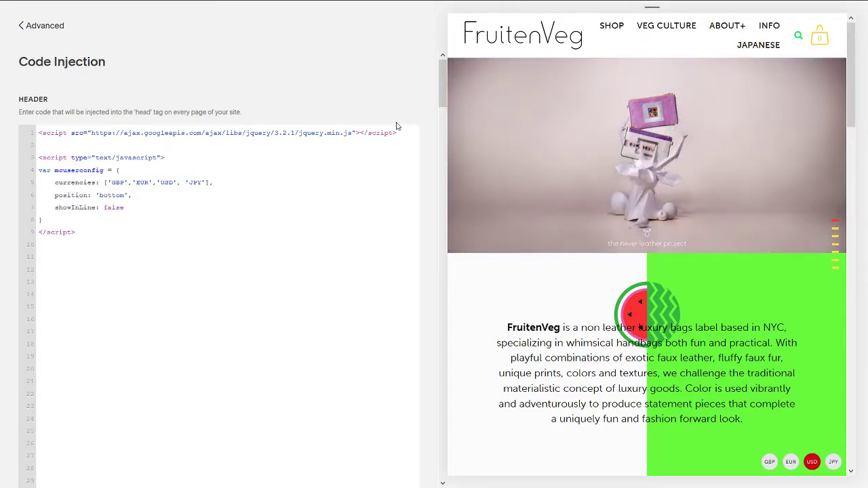
- Copy the .ml-currency-widget-button.active background colour rule from the Multicurrencyalizer instructions page
{"action": "key", "text": "ctrl+Tab"}
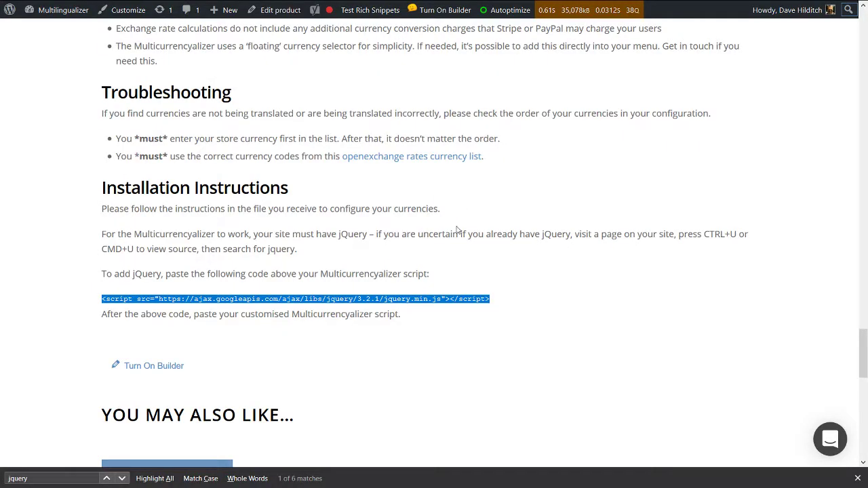
{"action": "scroll", "coordinate": [458, 231], "scroll_direction": "up", "scroll_amount": 15}
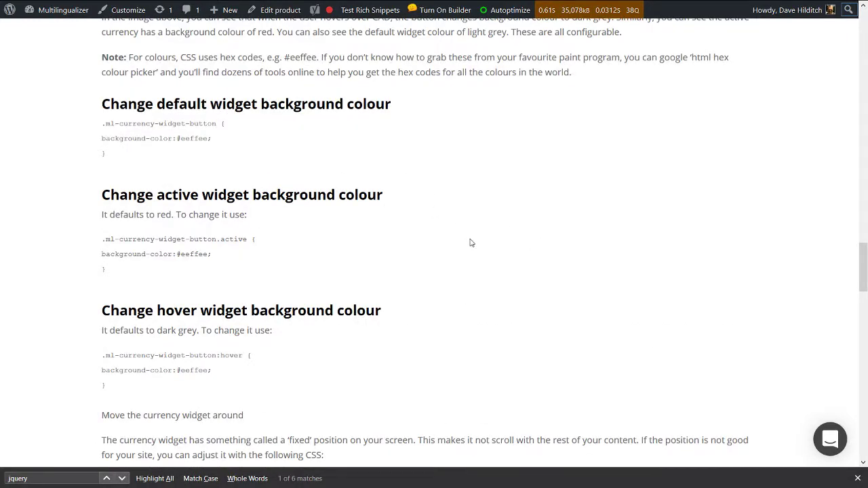
{"action": "scroll", "coordinate": [469, 242], "scroll_direction": "down", "scroll_amount": 1}
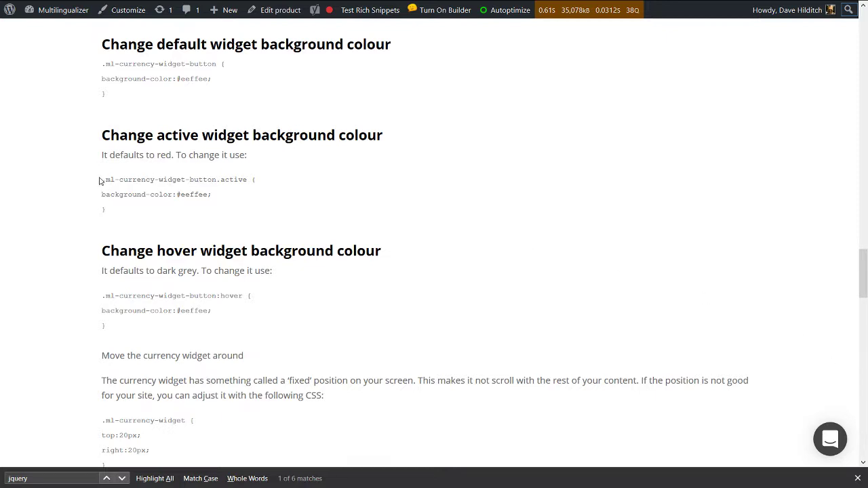
{"action": "left_click_drag", "start_coordinate": [103, 179], "coordinate": [114, 208]}
{"action": "key", "text": "ctrl+c"}
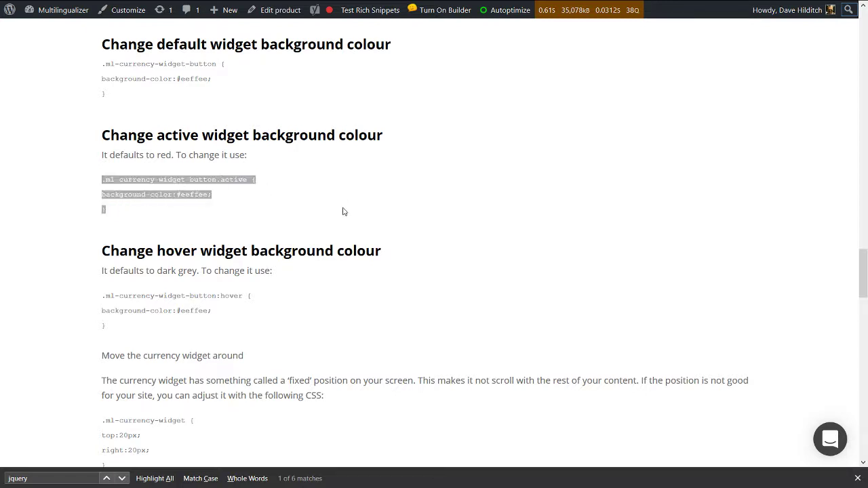
- Switch to Squarespace and paste the copied rule below the existing code in the site's Custom CSS, separated by a blank line
{"action": "key", "text": "alt+Tab"}
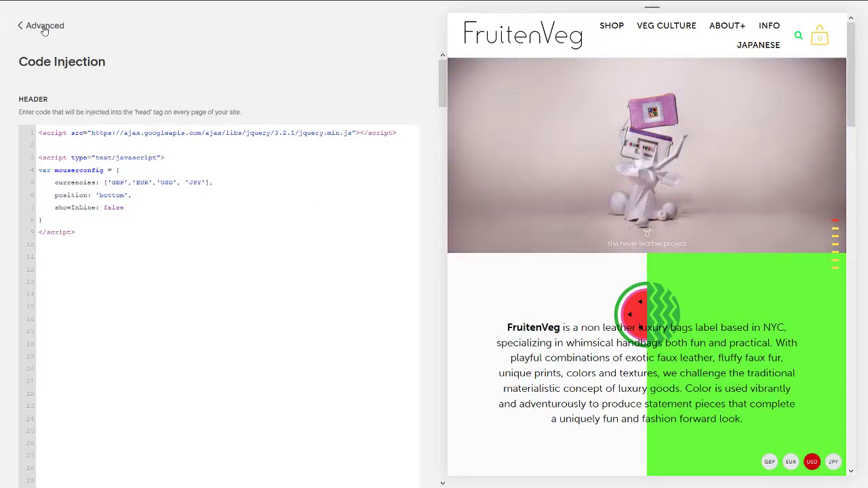
{"action": "left_click", "coordinate": [51, 27]}
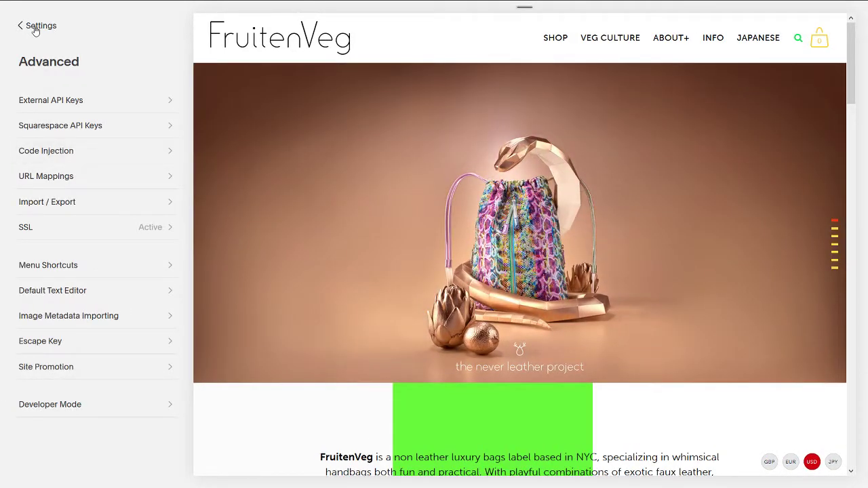
{"action": "left_click", "coordinate": [37, 26]}
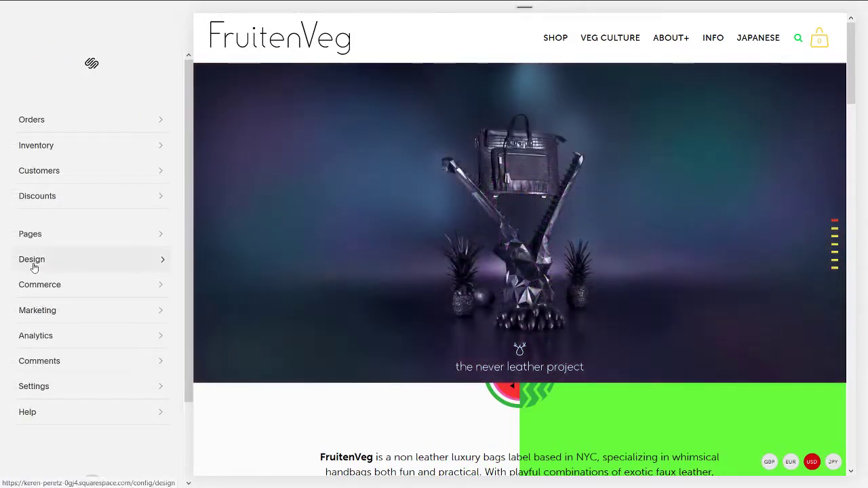
{"action": "left_click", "coordinate": [59, 265]}
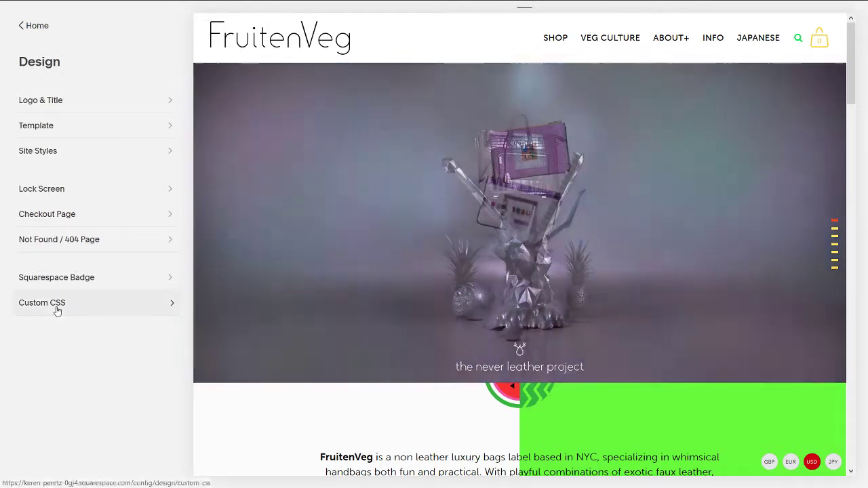
{"action": "left_click", "coordinate": [56, 305]}
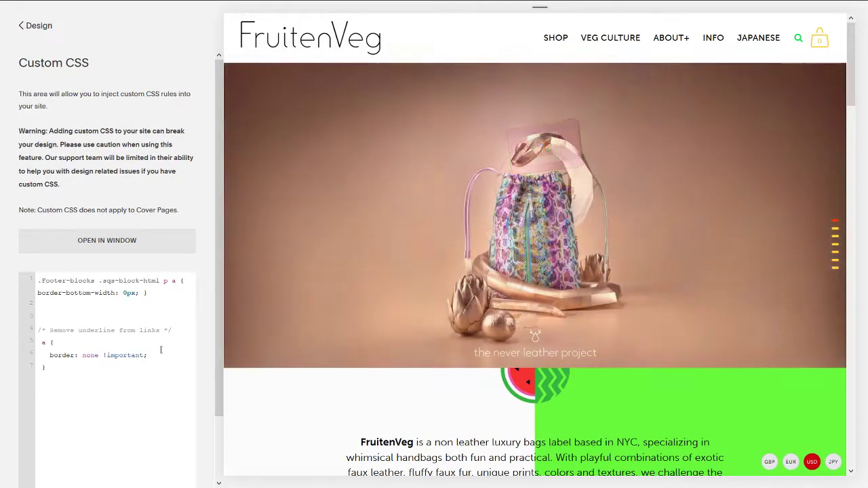
{"action": "left_click", "coordinate": [144, 399]}
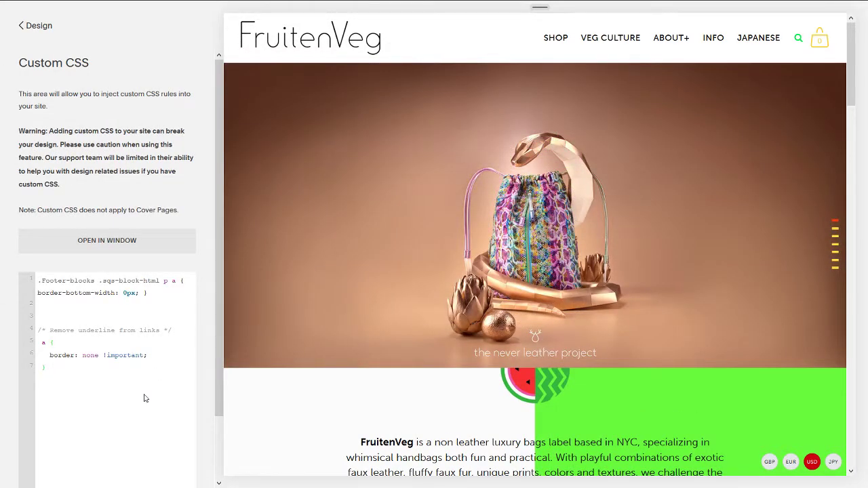
{"action": "key", "text": "Return"}
{"action": "key", "text": "Return"}
{"action": "key", "text": "ctrl+v"}
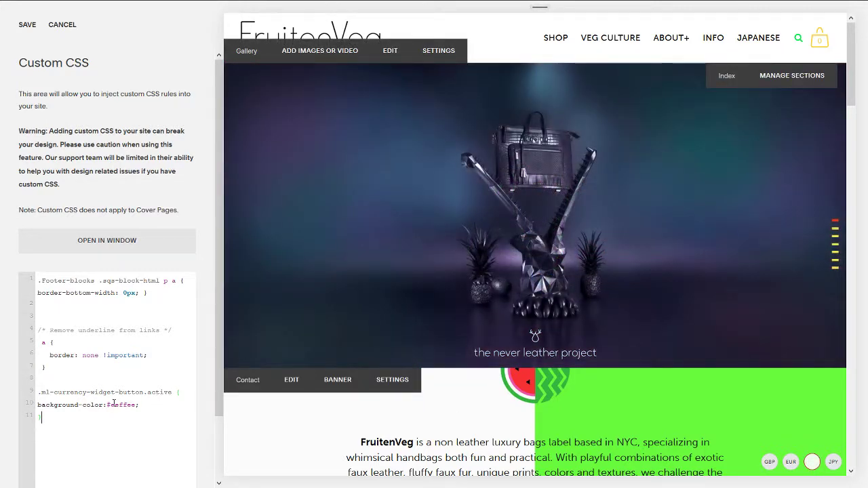
- Set the active currency button's background colour to #0000ff in the Custom CSS and save it
{"action": "double_click", "coordinate": [114, 404]}
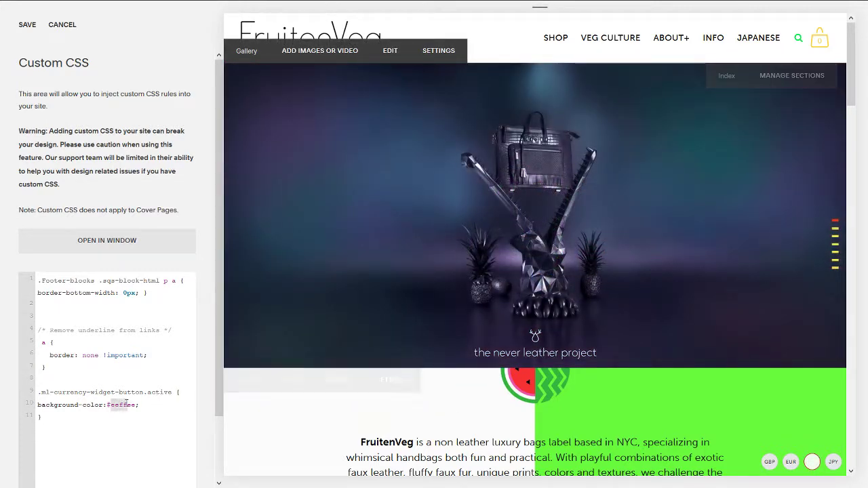
{"action": "type", "text": "0000ff"}
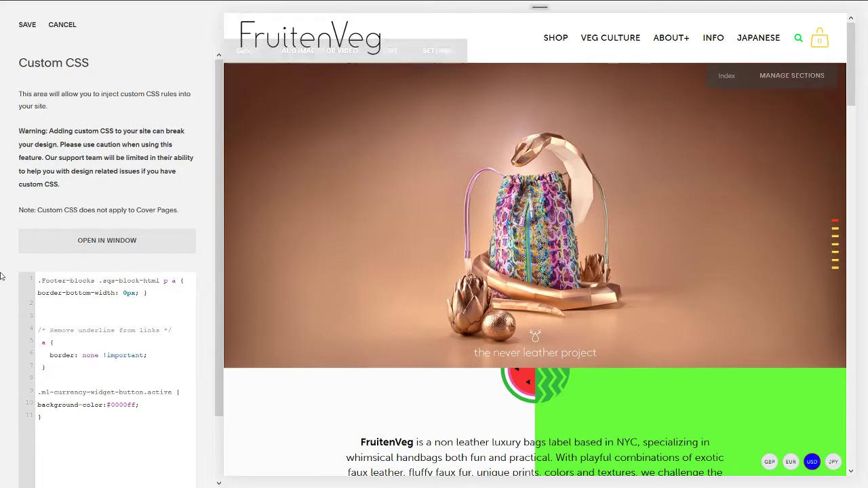
{"action": "double_click", "coordinate": [119, 405]}
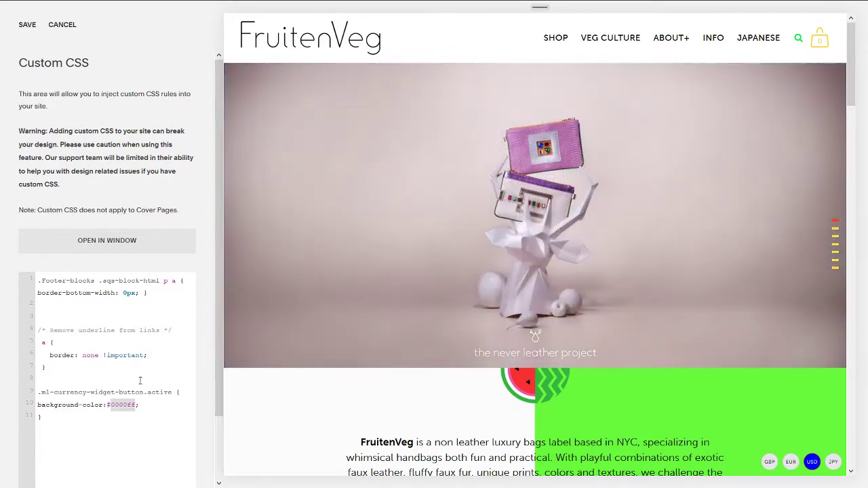
{"action": "left_click", "coordinate": [141, 385]}
{"action": "double_click", "coordinate": [132, 404]}
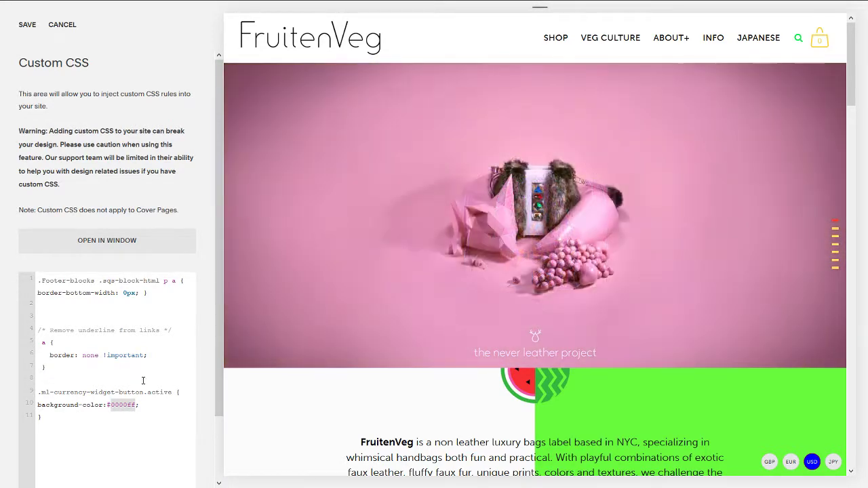
{"action": "left_click", "coordinate": [136, 385]}
{"action": "double_click", "coordinate": [125, 404]}
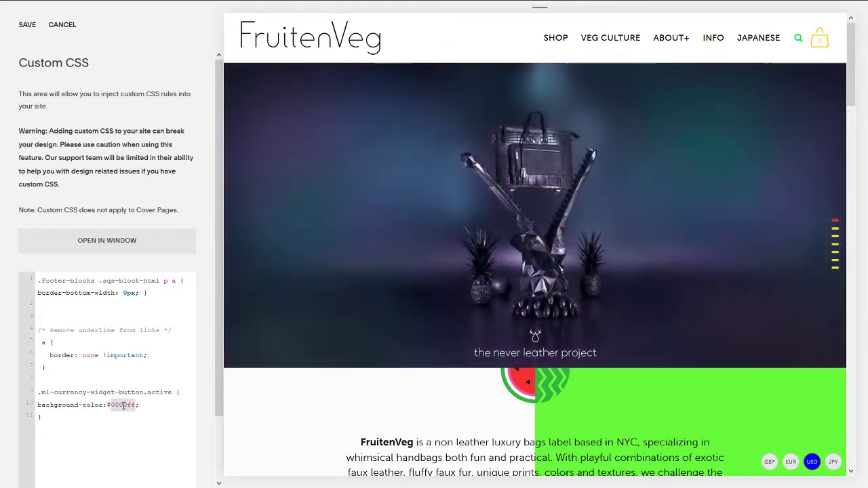
{"action": "left_click", "coordinate": [27, 25]}
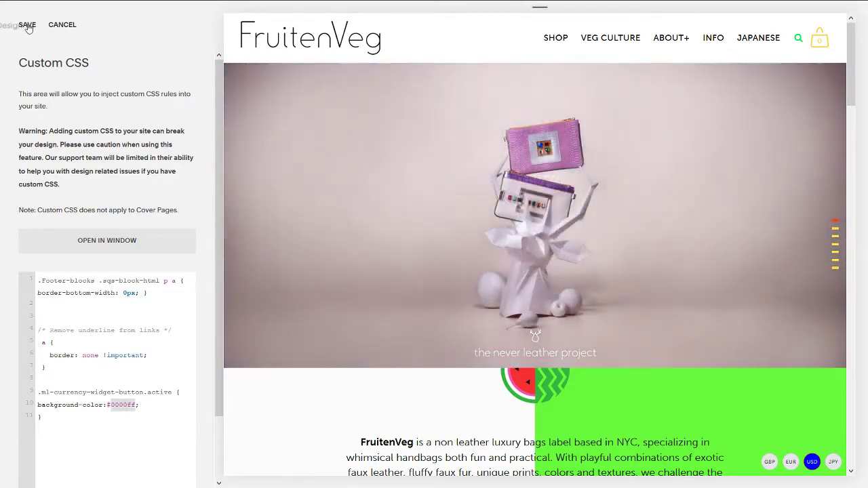
- Review the position value in the document's script, the widget colour instructions and the currency selector on the product page
{"action": "mouse_move", "coordinate": [237, 163]}
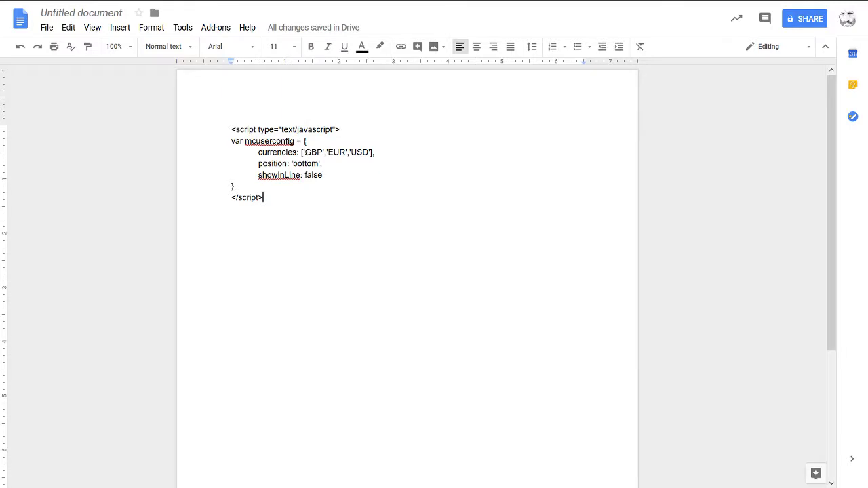
{"action": "double_click", "coordinate": [305, 163]}
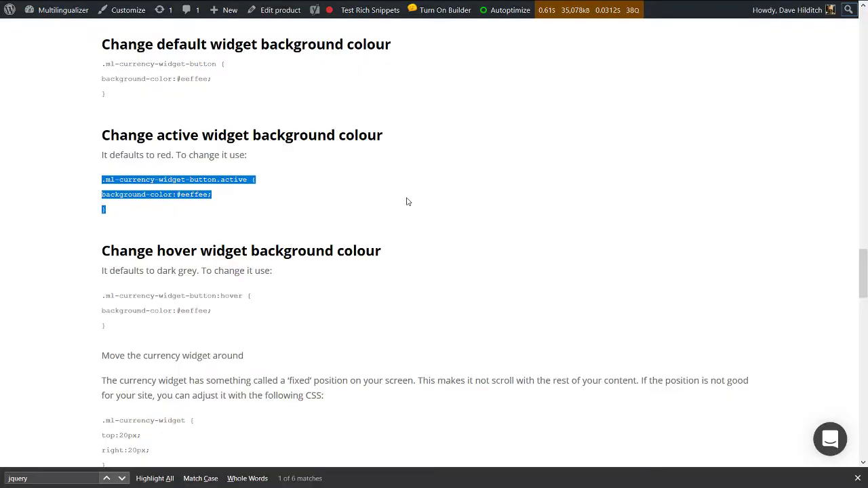
{"action": "key", "text": "alt+Tab"}
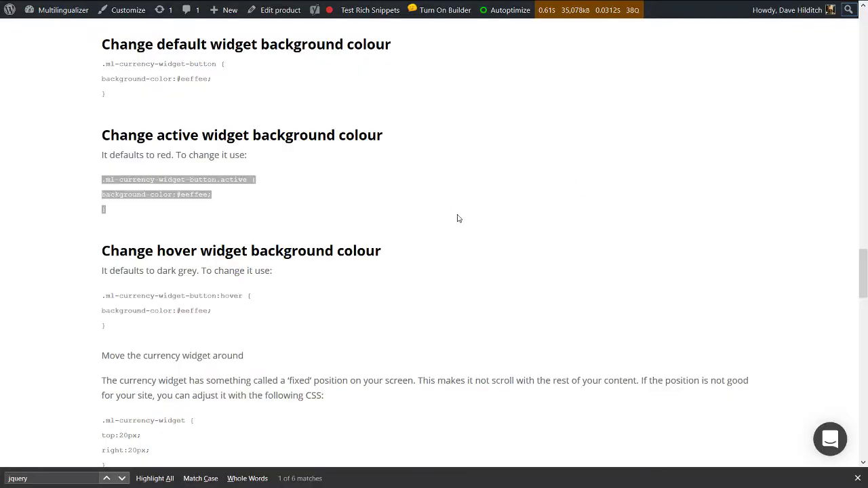
{"action": "key", "text": "ctrl+Tab"}
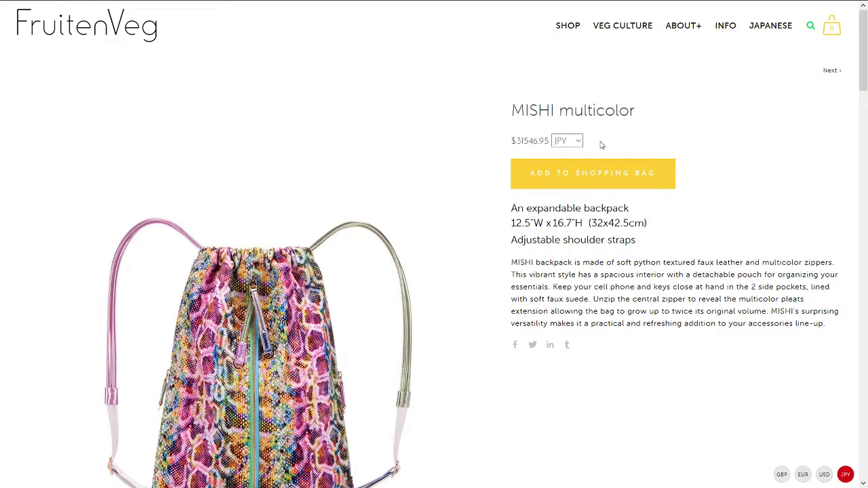
- Test the MISHI multicolor price display by choosing GBP in the inline currency selector, followed by EUR and USD in the floating currency widget
{"action": "left_click", "coordinate": [573, 144]}
{"action": "left_click", "coordinate": [570, 156]}
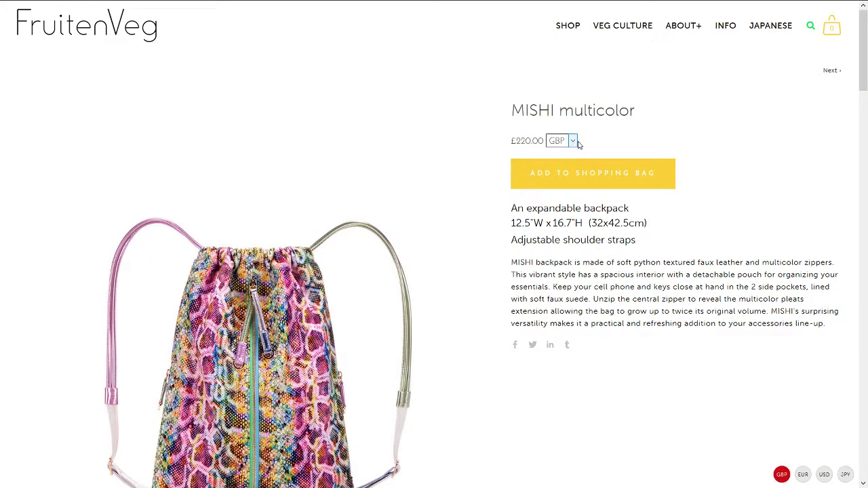
{"action": "left_click", "coordinate": [803, 474]}
{"action": "left_click", "coordinate": [823, 475]}
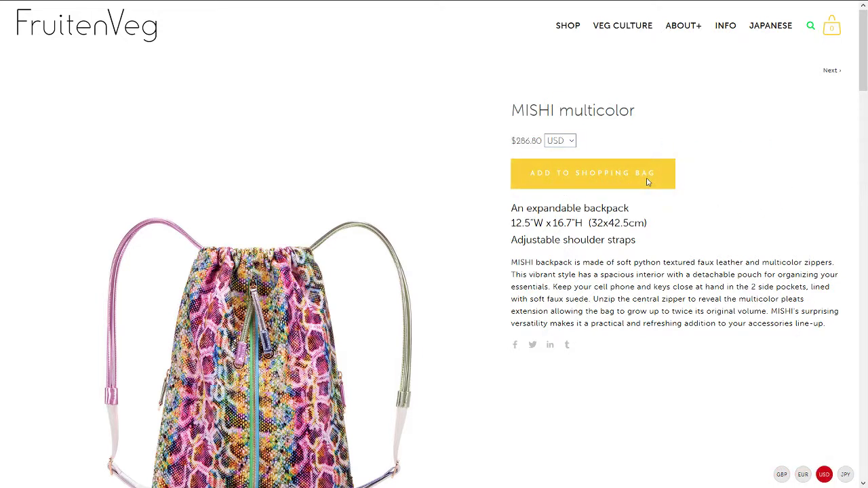
- Return to the Multicurrencyalizer instructions page and highlight the .ml-currency-widget rule for moving the currency widget, reviewing the surrounding styling instructions
{"action": "key", "text": "ctrl+Tab"}
{"action": "scroll", "coordinate": [401, 194], "scroll_direction": "down", "scroll_amount": 2}
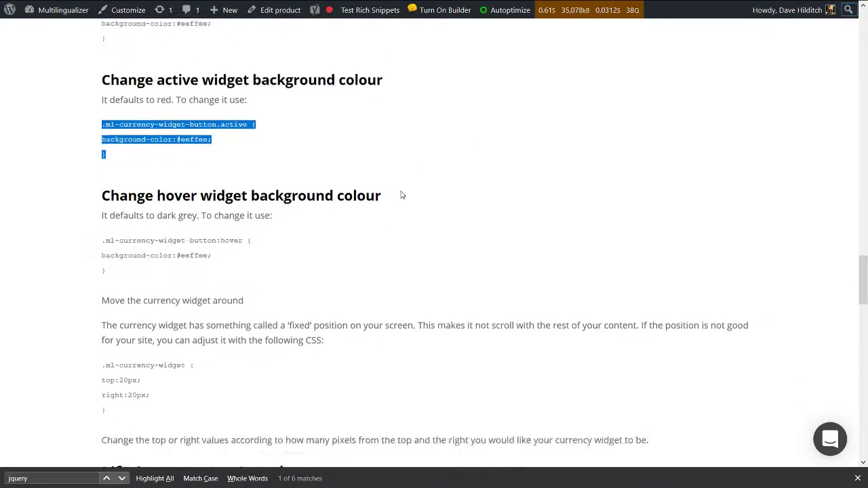
{"action": "scroll", "coordinate": [193, 169], "scroll_direction": "down", "scroll_amount": 1}
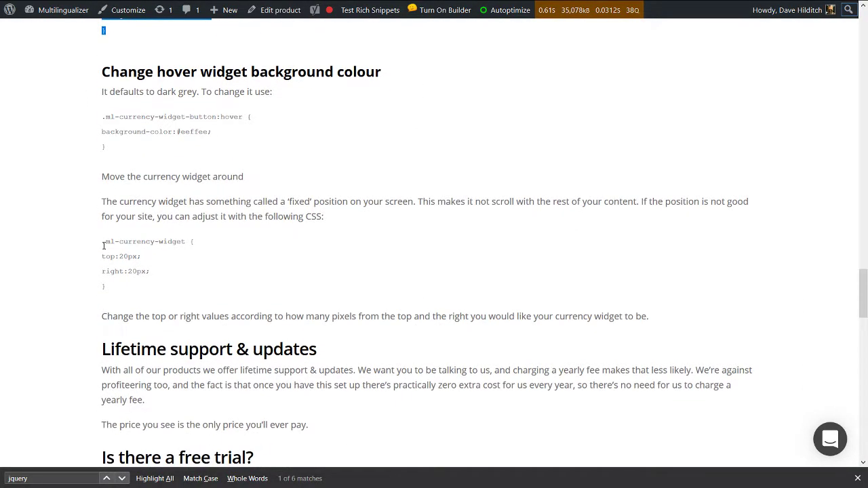
{"action": "left_click_drag", "start_coordinate": [103, 243], "coordinate": [167, 288]}
{"action": "left_click", "coordinate": [122, 256]}
{"action": "left_click_drag", "start_coordinate": [104, 242], "coordinate": [116, 286]}
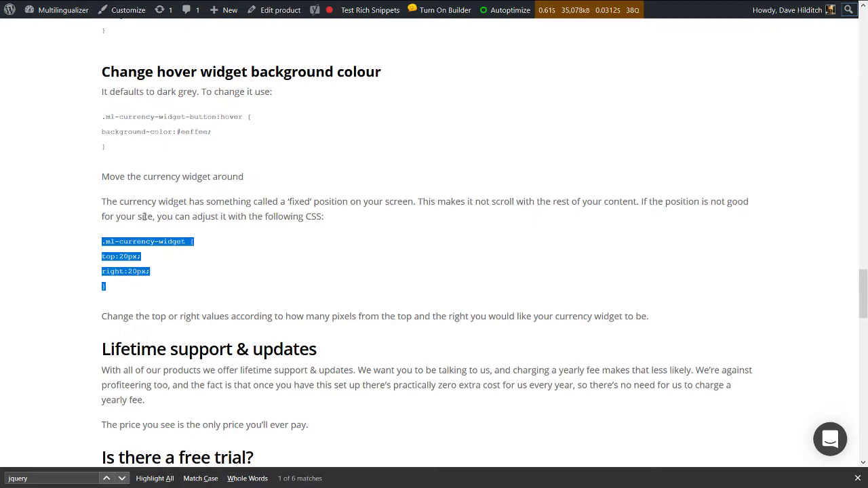
{"action": "scroll", "coordinate": [391, 279], "scroll_direction": "down", "scroll_amount": 1}
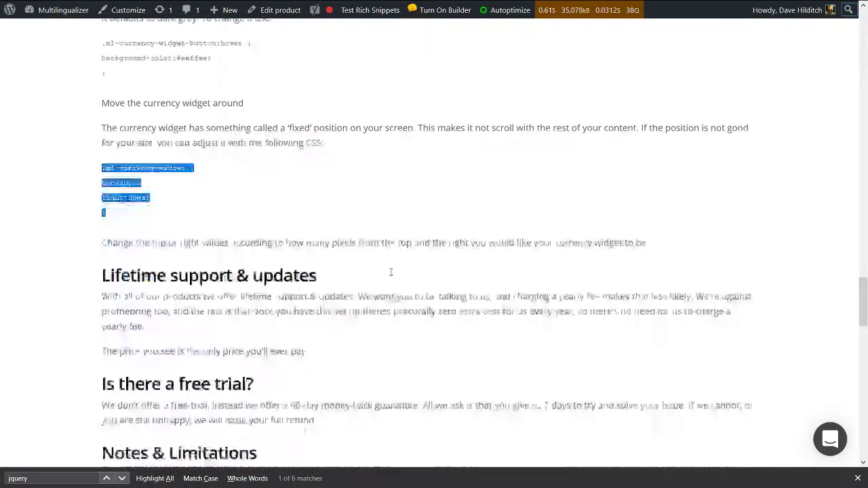
{"action": "scroll", "coordinate": [391, 275], "scroll_direction": "up", "scroll_amount": 3}
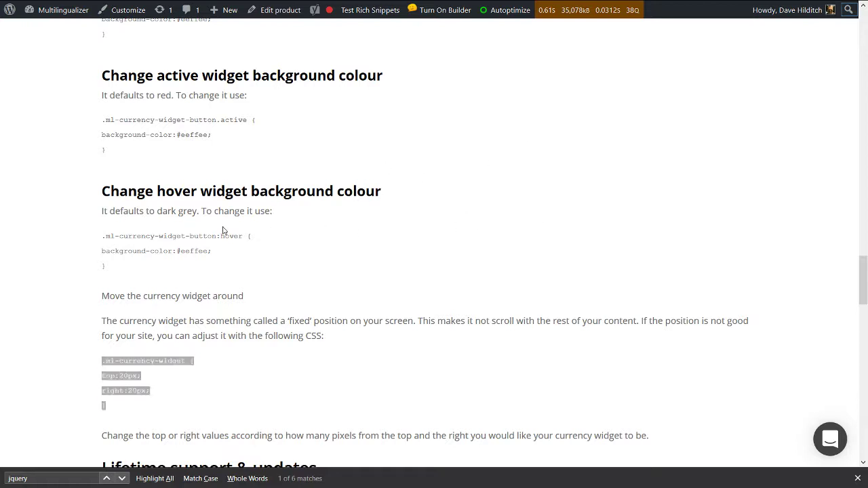
- Show the Multicurrencyalizer's common questions, examine the answers on checkout prices and automatic currency set-up, and review the product's feature and license details
{"action": "scroll", "coordinate": [414, 243], "scroll_direction": "up", "scroll_amount": 20}
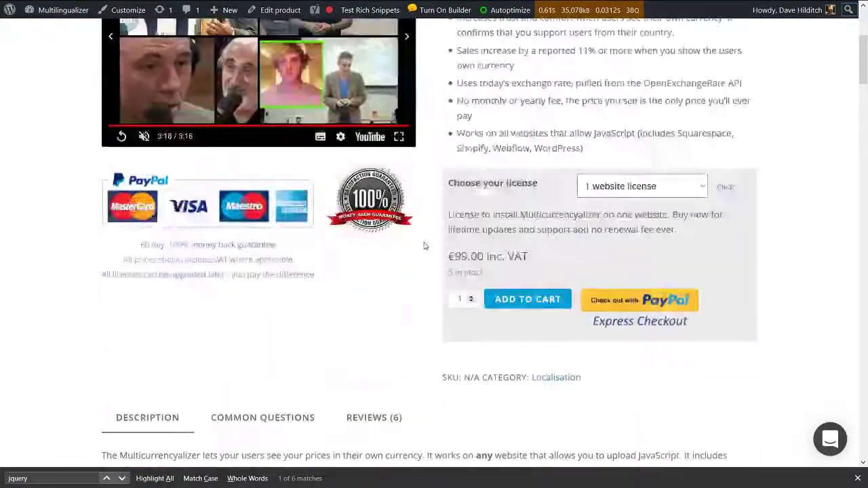
{"action": "scroll", "coordinate": [424, 246], "scroll_direction": "down", "scroll_amount": 5}
{"action": "left_click", "coordinate": [292, 50]}
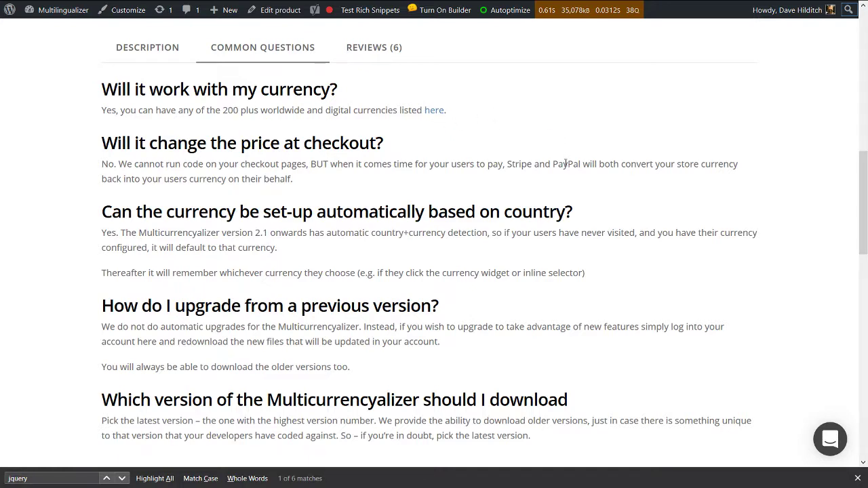
{"action": "scroll", "coordinate": [570, 167], "scroll_direction": "up", "scroll_amount": 3}
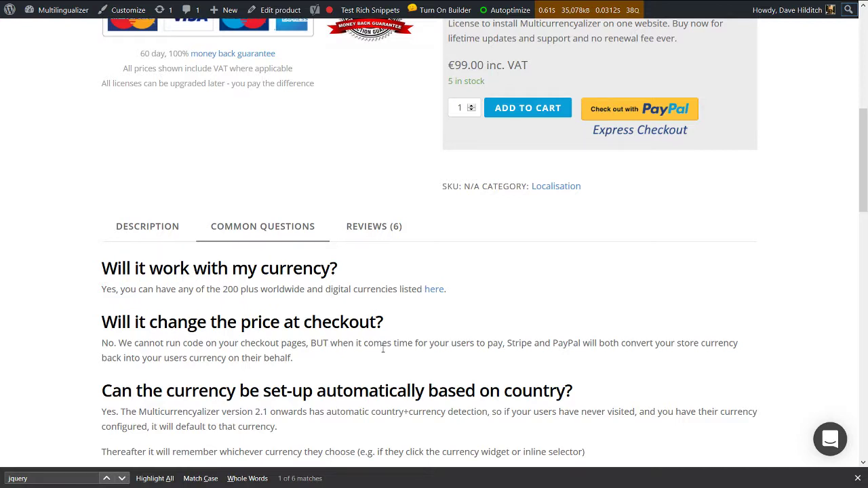
{"action": "scroll", "coordinate": [520, 323], "scroll_direction": "down", "scroll_amount": 1}
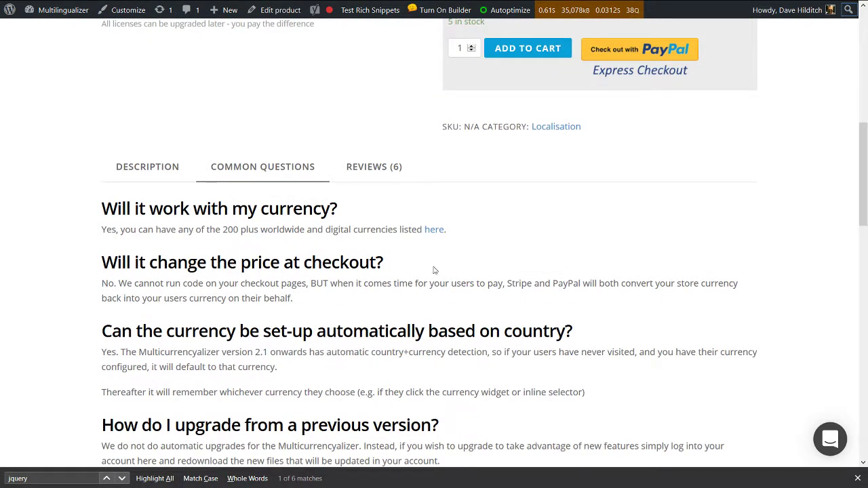
{"action": "scroll", "coordinate": [400, 254], "scroll_direction": "up", "scroll_amount": 7}
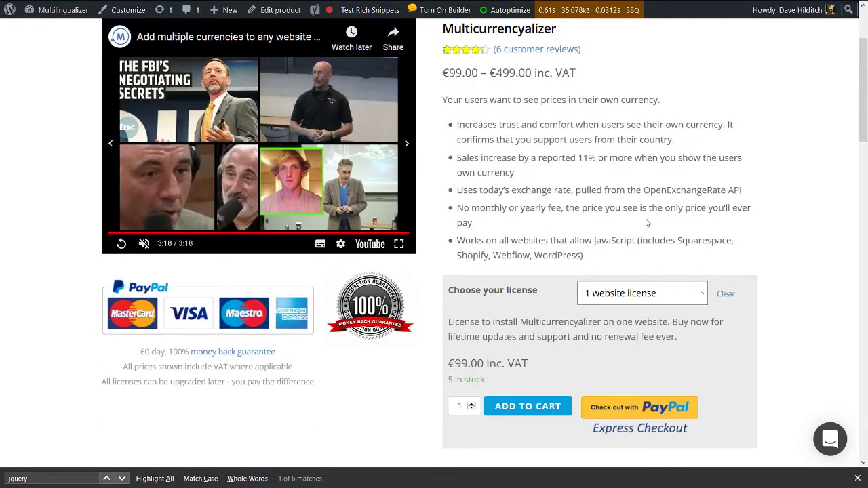